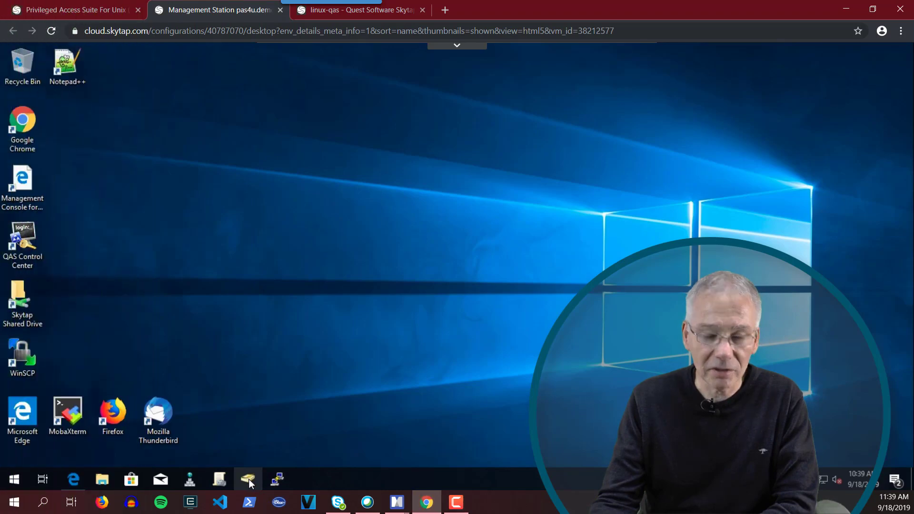
Open Active Directory Users and Computers, collapse ExternalDemoCorp and list the objects in the pas4u.demo Users container.
{"action": "left_click", "coordinate": [247, 467]}
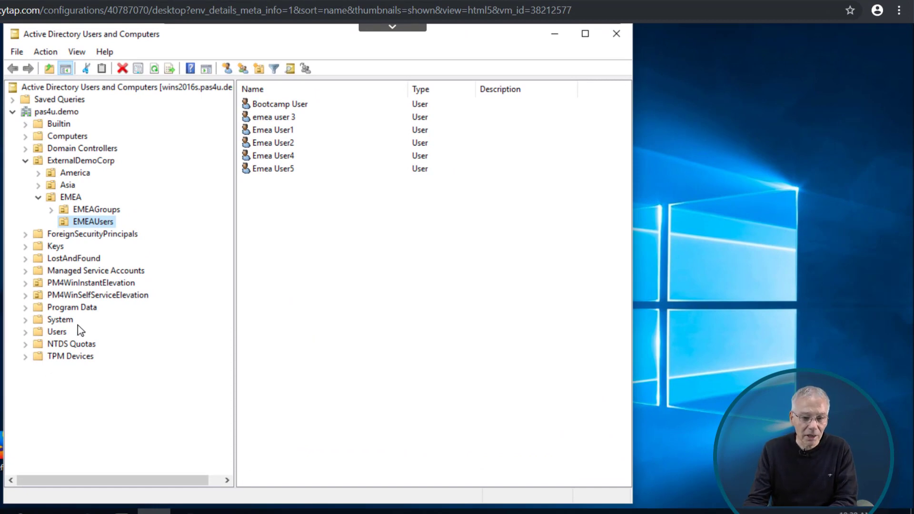
{"action": "left_click", "coordinate": [25, 161]}
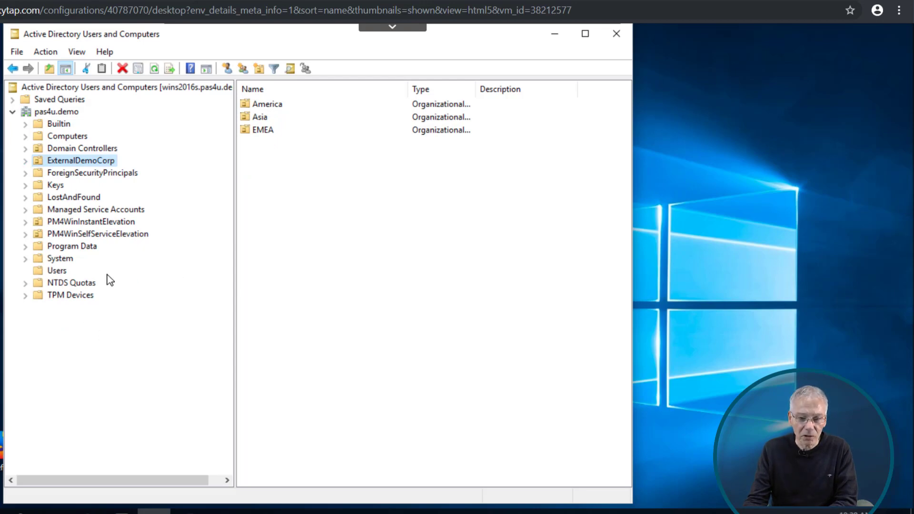
{"action": "left_click", "coordinate": [57, 271]}
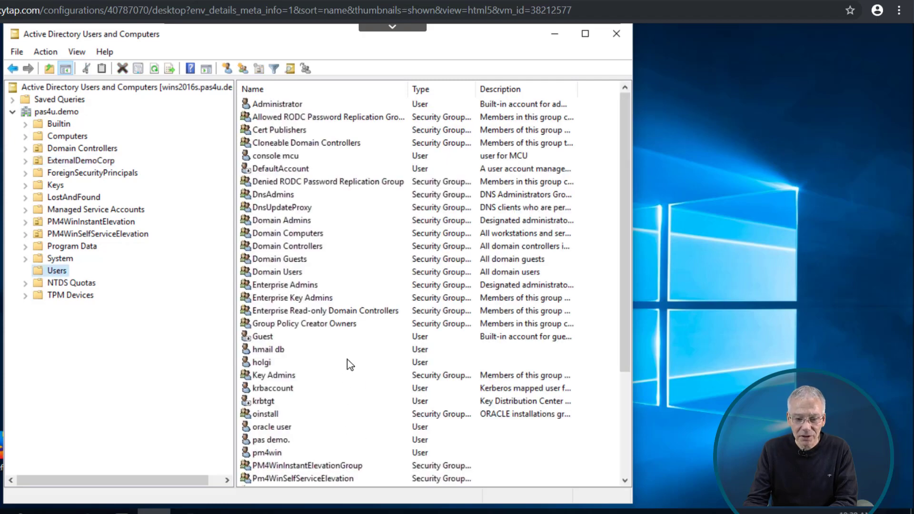
{"action": "scroll", "coordinate": [417, 418], "scroll_direction": "down", "scroll_amount": 4}
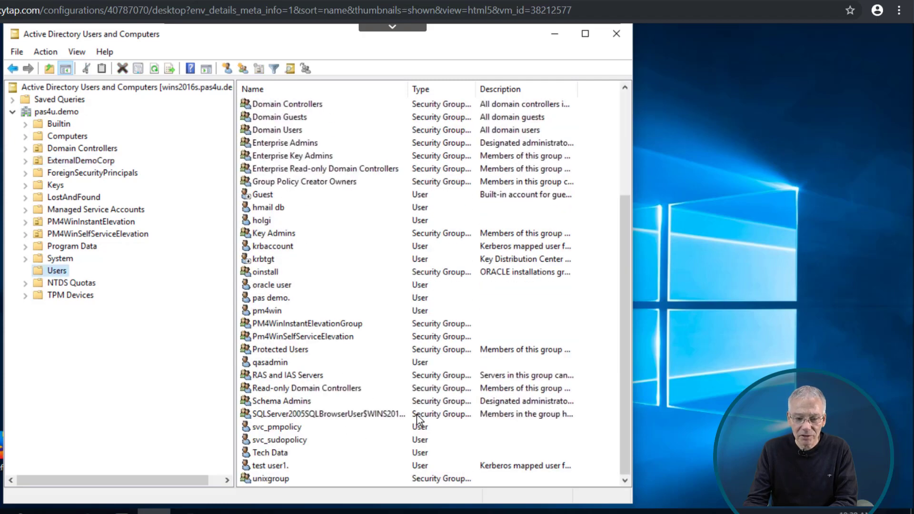
{"action": "left_click", "coordinate": [550, 481]}
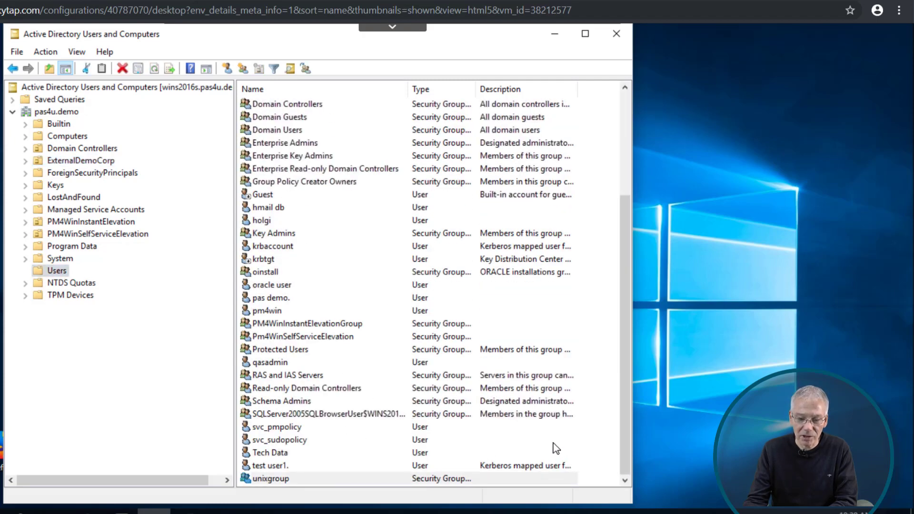
Start a new user in the Users container with first name auth, last name demo and logon name authdemo.
{"action": "right_click", "coordinate": [60, 271]}
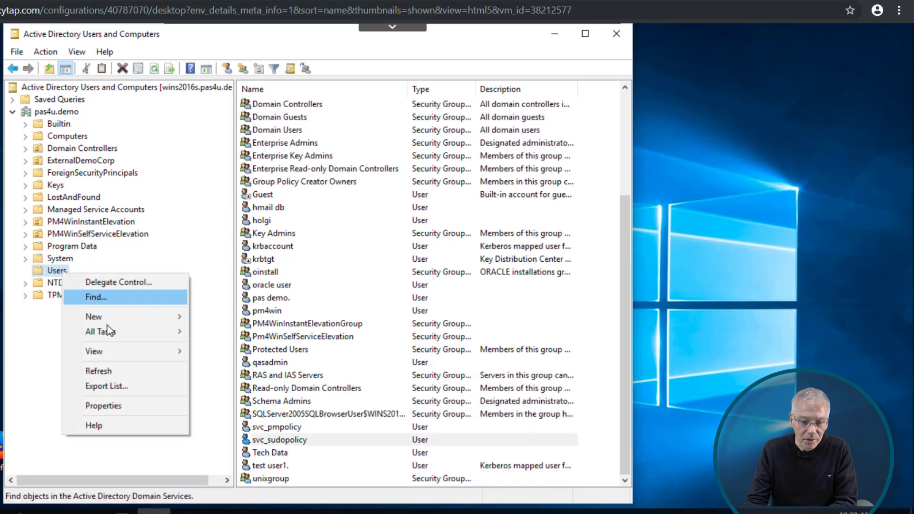
{"action": "mouse_move", "coordinate": [109, 323]}
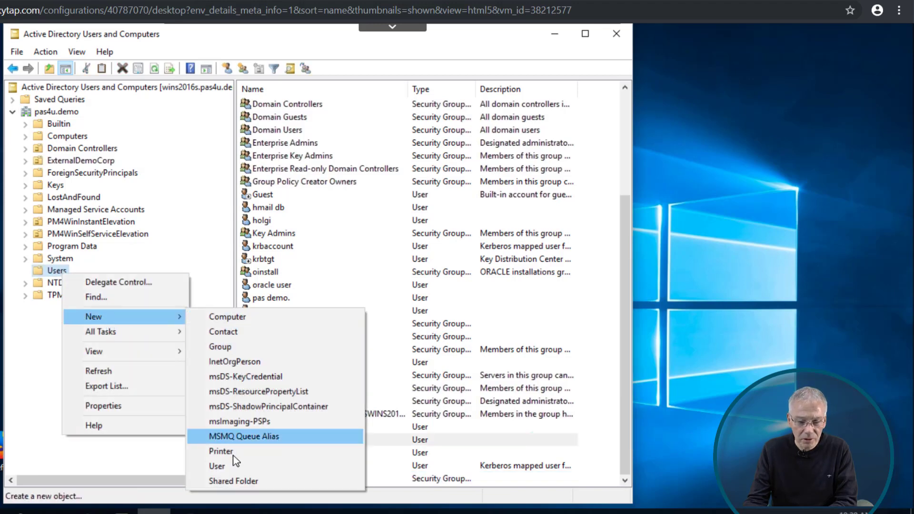
{"action": "left_click", "coordinate": [231, 471]}
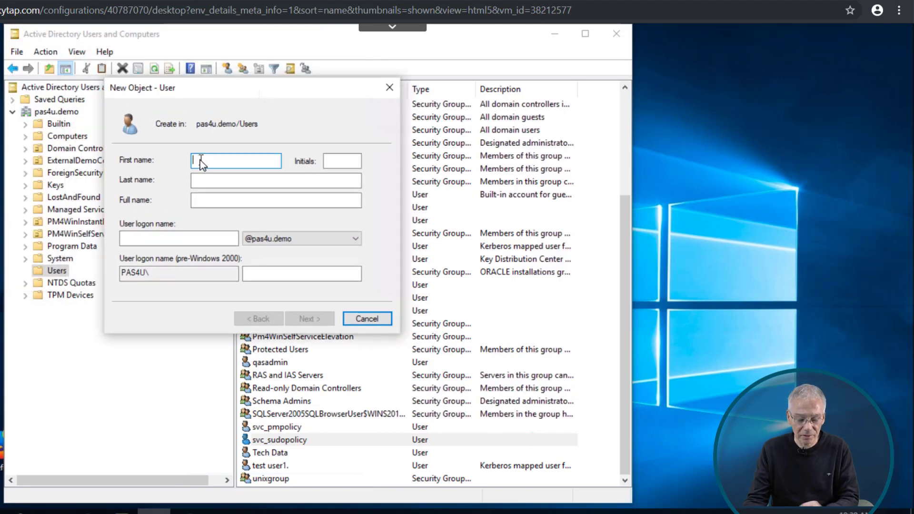
{"action": "type", "text": "auth"}
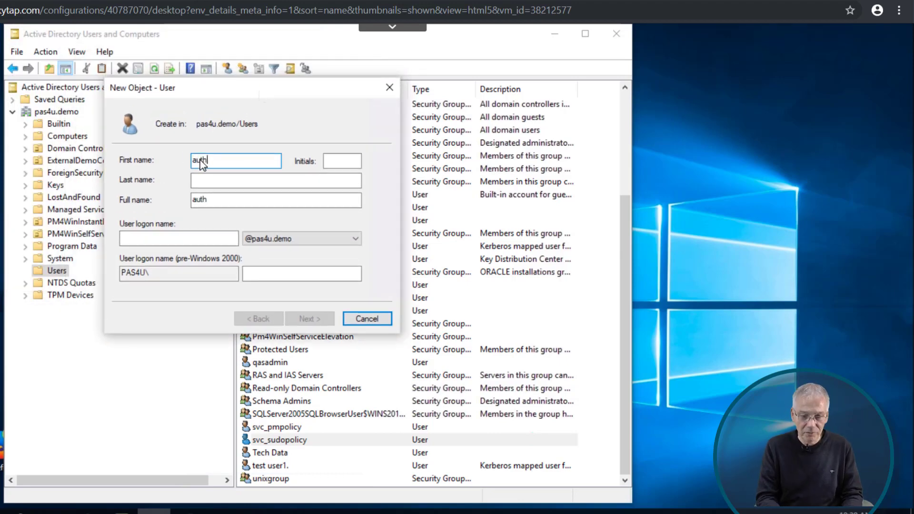
{"action": "left_click", "coordinate": [204, 180]}
{"action": "type", "text": "demo"}
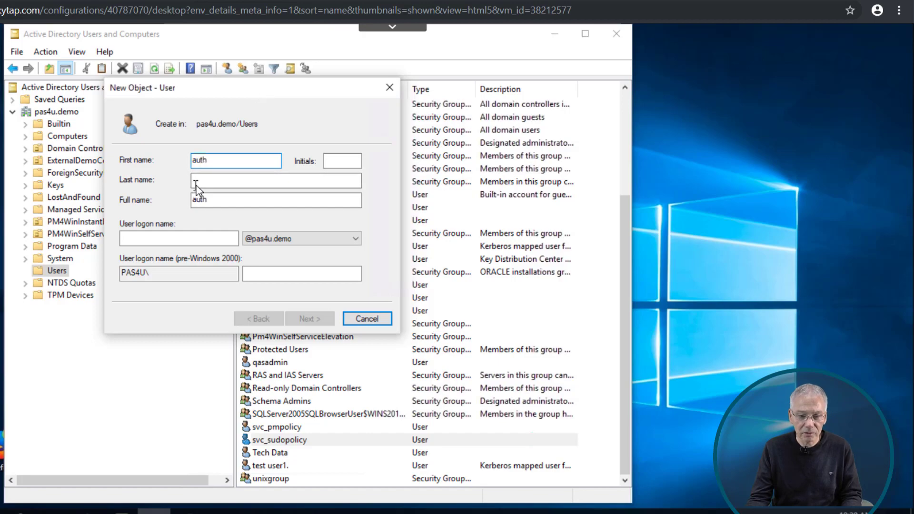
{"action": "key", "text": "Tab"}
{"action": "key", "text": "Tab"}
{"action": "type", "text": "authdemo"}
{"action": "left_click", "coordinate": [309, 319]}
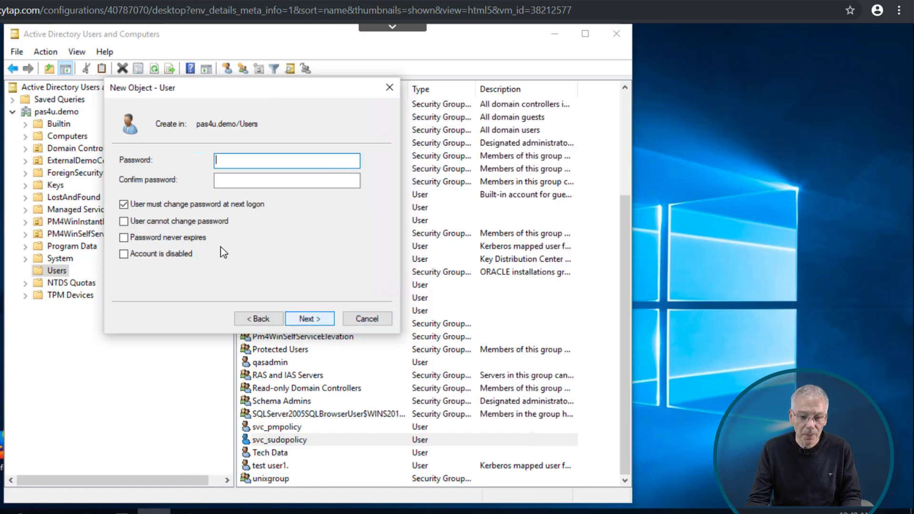
Turn off the forced password change, set the password to never expire, enter and confirm the account password, and finish creating the user.
{"action": "left_click", "coordinate": [124, 204]}
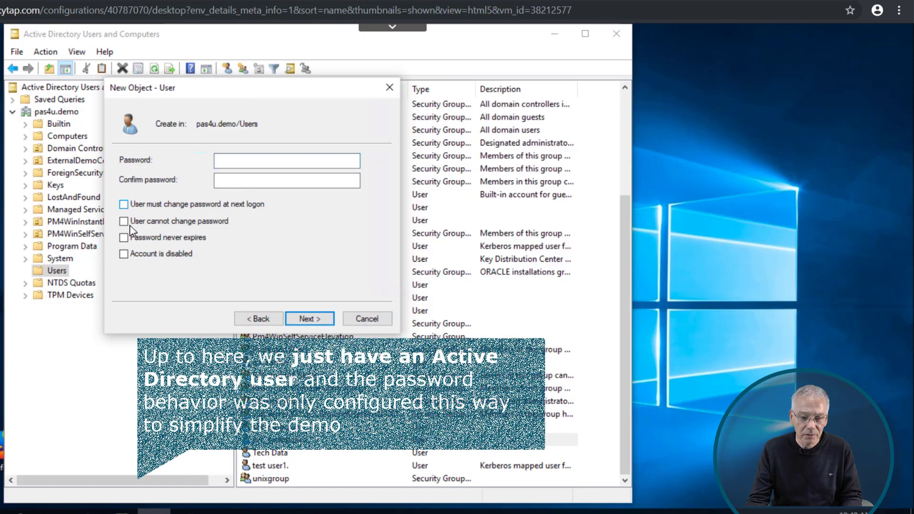
{"action": "left_click", "coordinate": [125, 237]}
{"action": "left_click", "coordinate": [228, 162]}
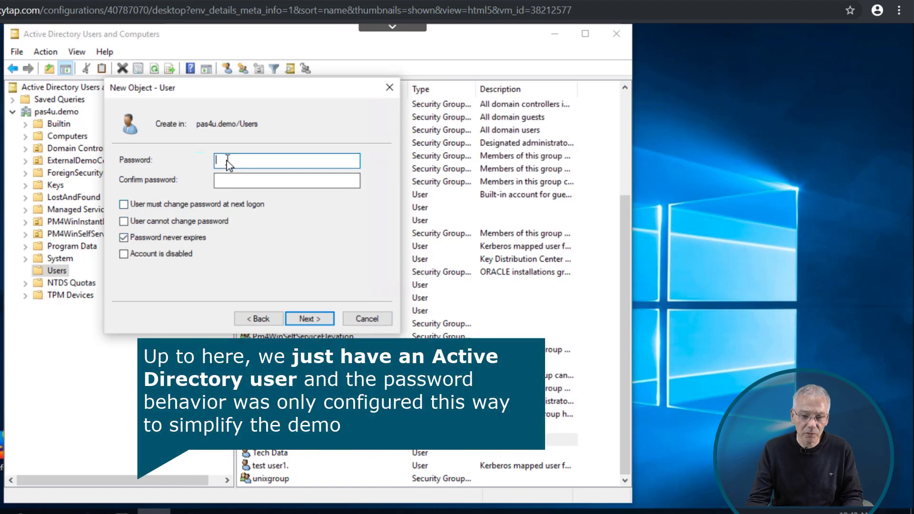
{"action": "key", "text": "ctrl+v"}
{"action": "key", "text": "Tab"}
{"action": "key", "text": "ctrl+v"}
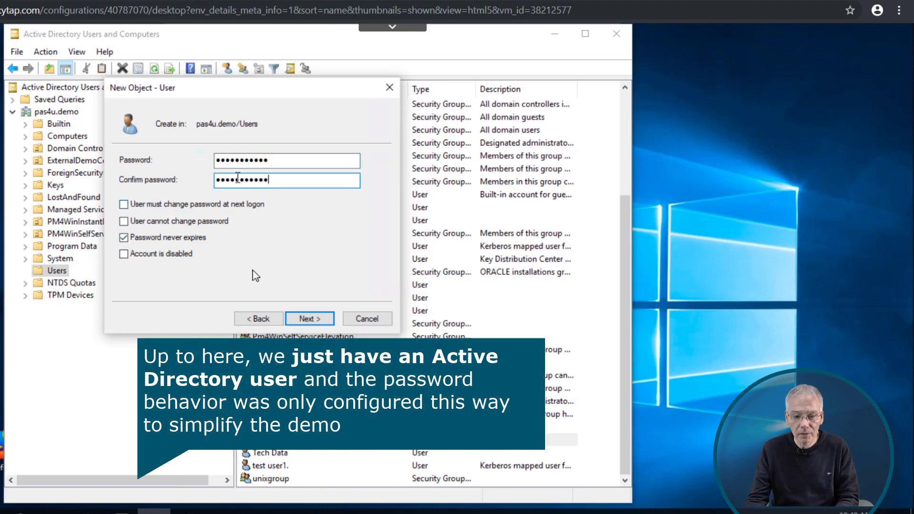
{"action": "left_click", "coordinate": [312, 319]}
{"action": "left_click", "coordinate": [319, 323]}
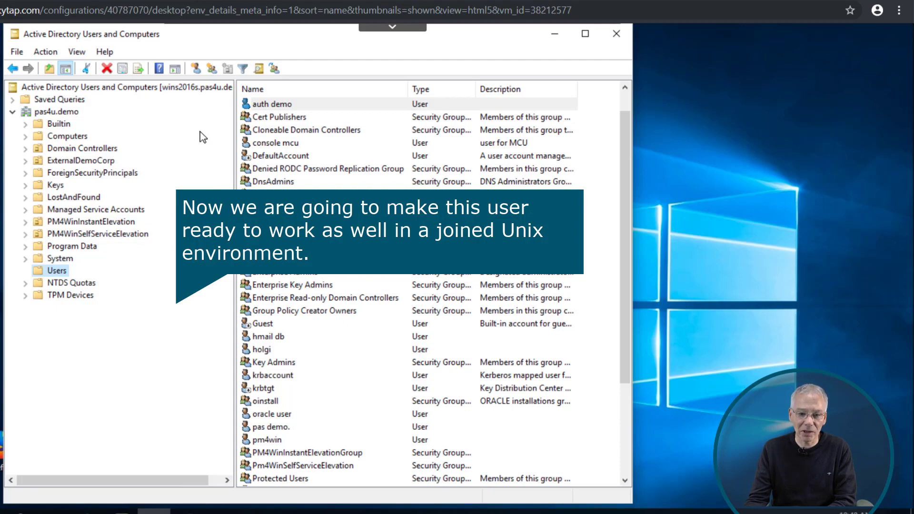
Unix-enable the auth demo user's account with the default Unix attributes and apply the change.
{"action": "left_click", "coordinate": [273, 107]}
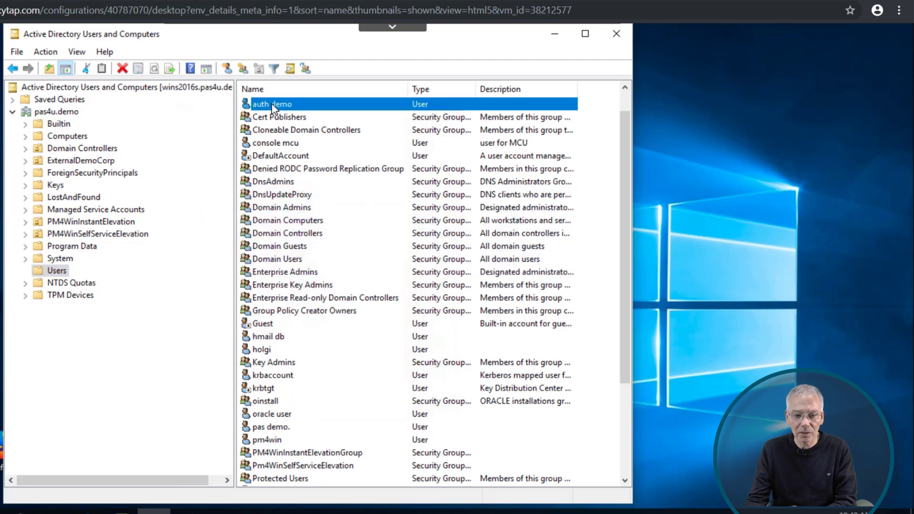
{"action": "double_click", "coordinate": [273, 107]}
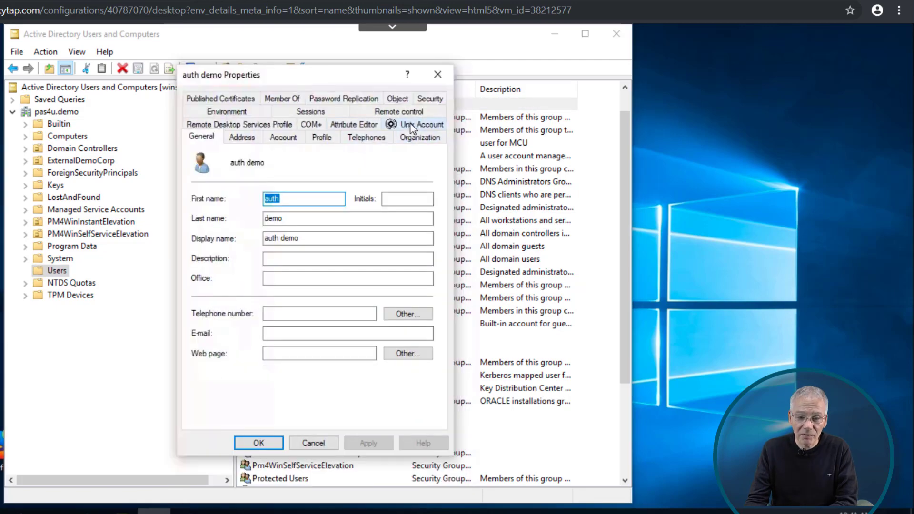
{"action": "left_click", "coordinate": [411, 125]}
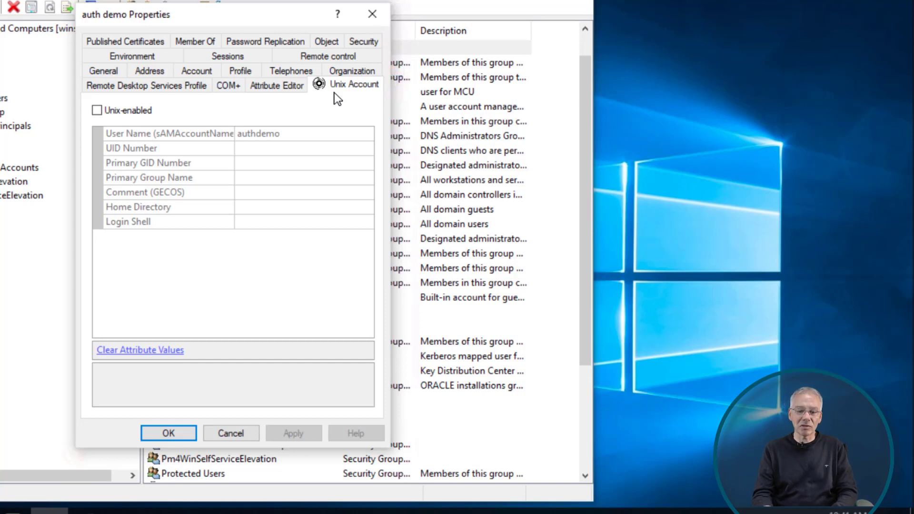
{"action": "left_click", "coordinate": [97, 111]}
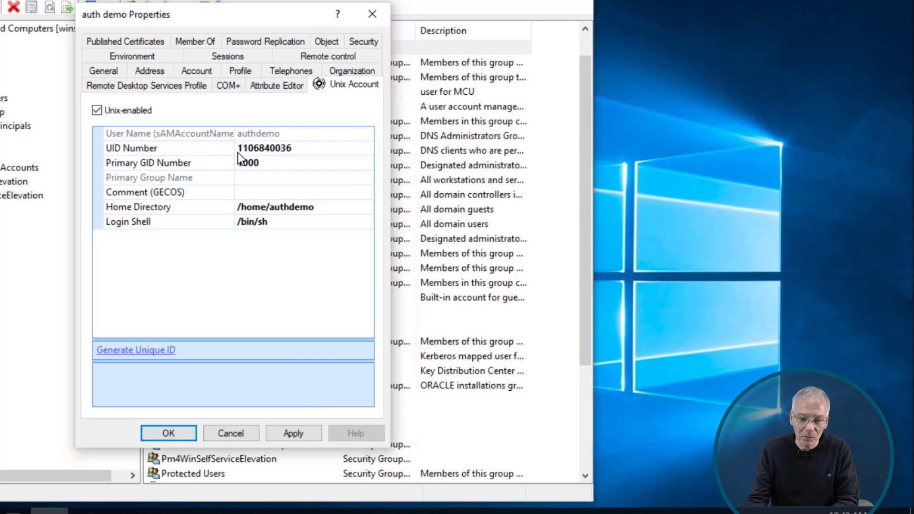
{"action": "left_click", "coordinate": [294, 433]}
{"action": "key", "text": "Return"}
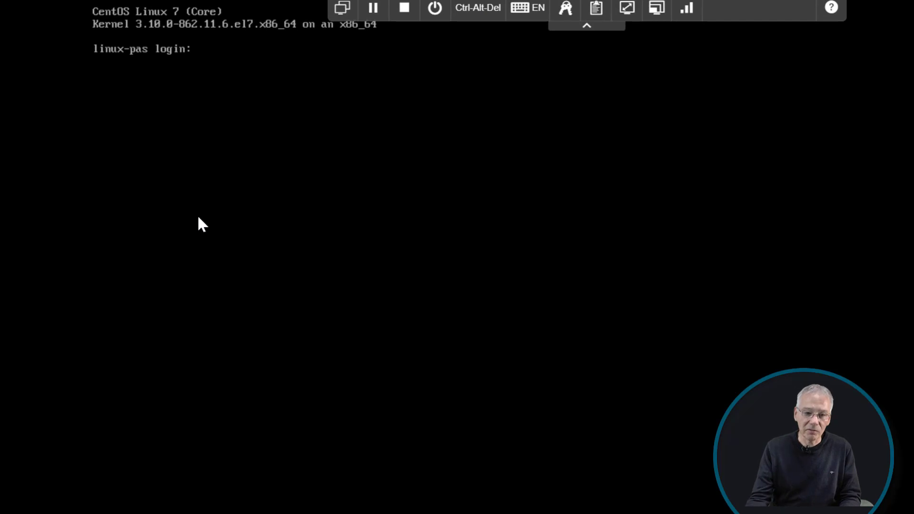
Switch to the linux-pas console and log in as authdemo with the account password.
{"action": "key", "text": "Return"}
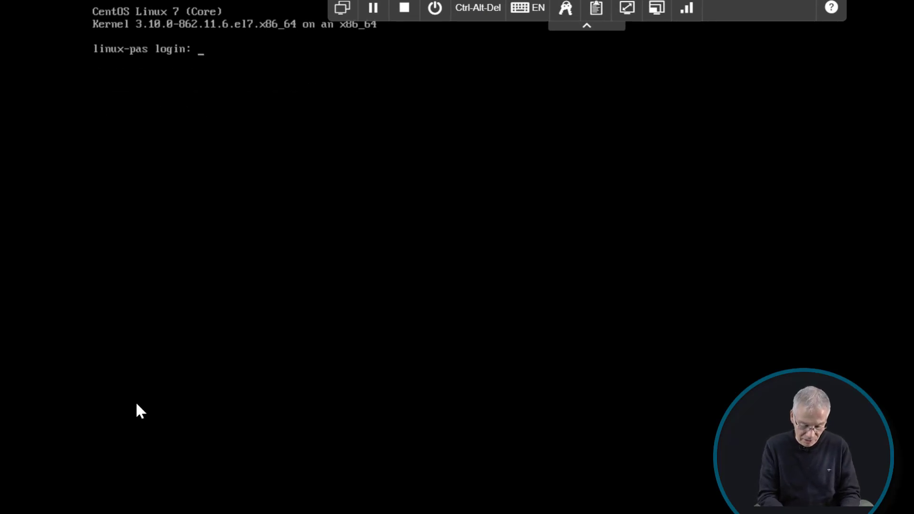
{"action": "type", "text": "authdemo"}
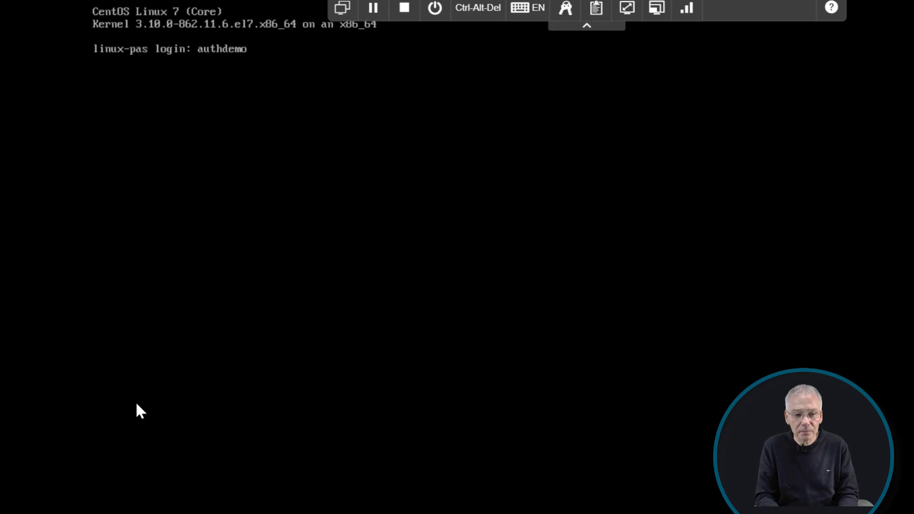
{"action": "key", "text": "Return"}
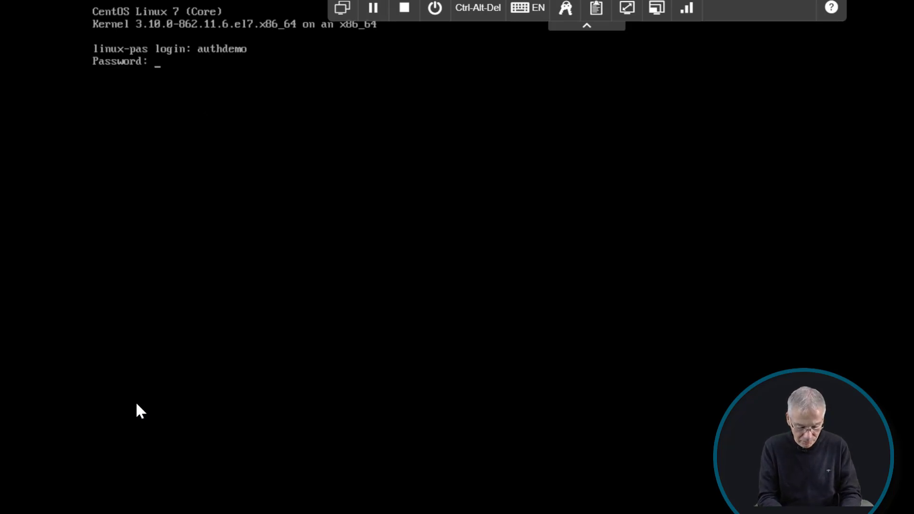
{"action": "key", "text": "Return"}
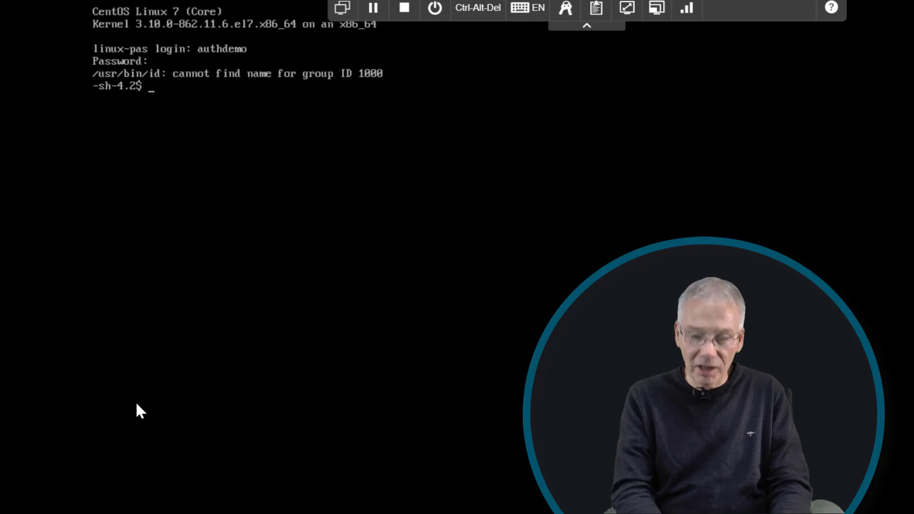
Show the logged-in account's user and group IDs with id, and search /etc/passwd for authdemo with grep.
{"action": "type", "text": "id"}
{"action": "key", "text": "Return"}
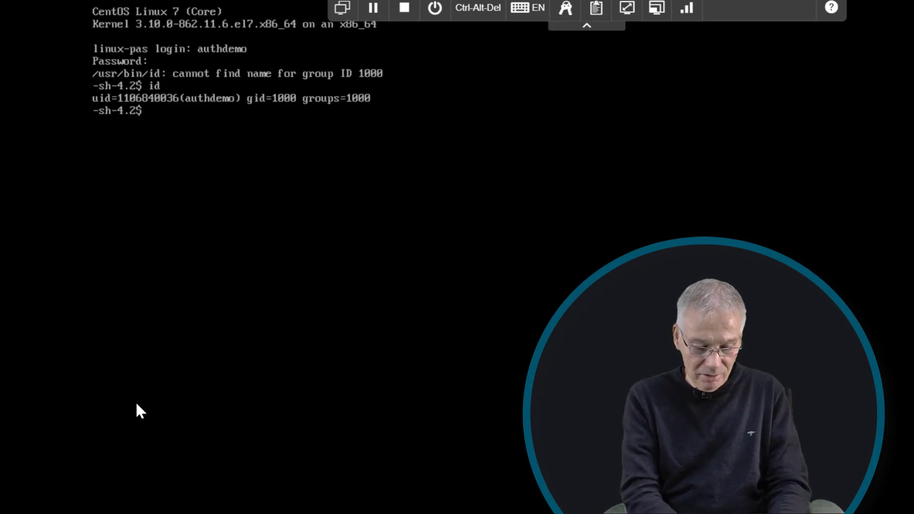
{"action": "type", "text": "rep auth"}
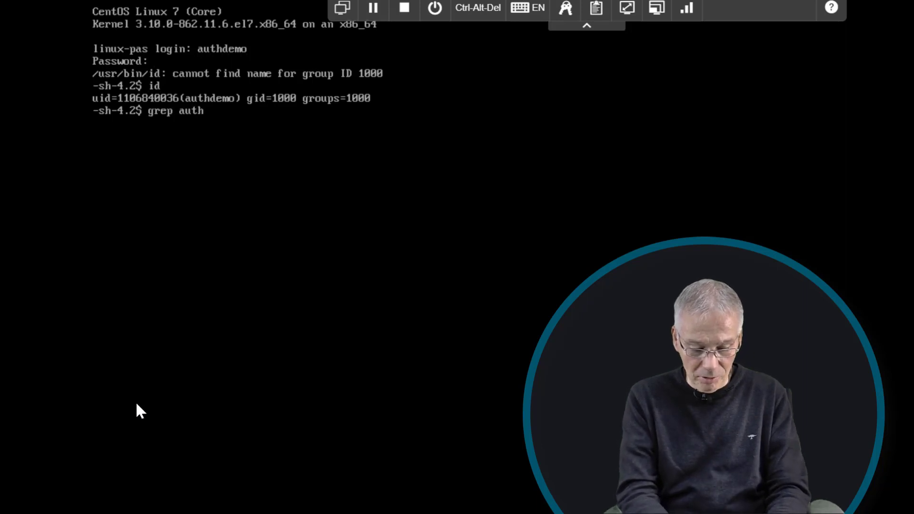
{"action": "type", "text": "d"}
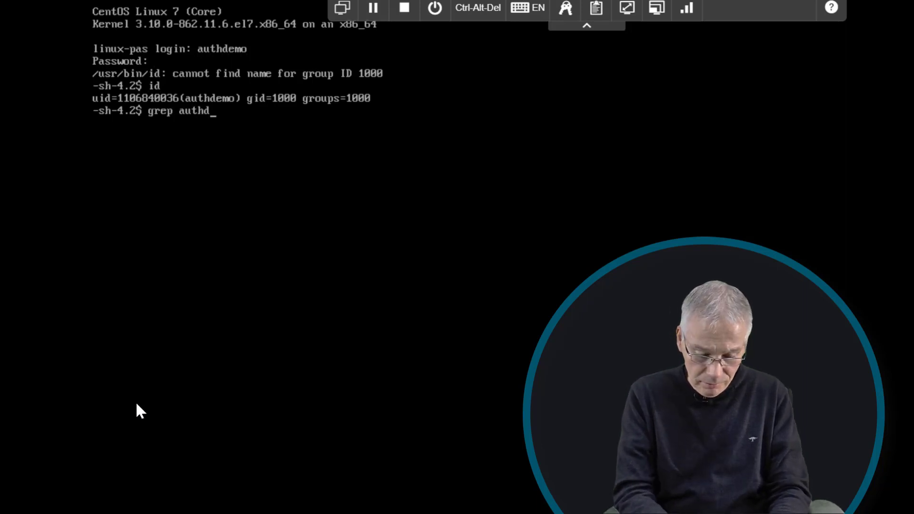
{"action": "type", "text": "emo /etc/"}
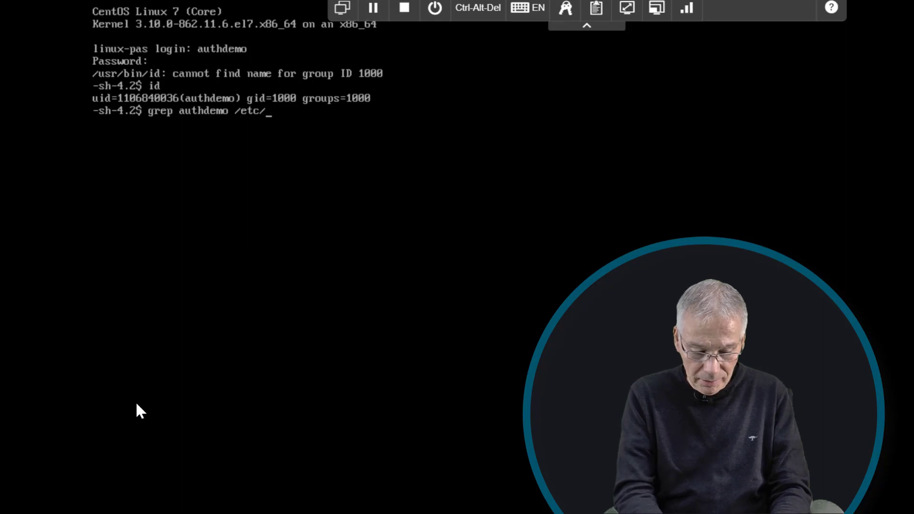
{"action": "type", "text": "passwd"}
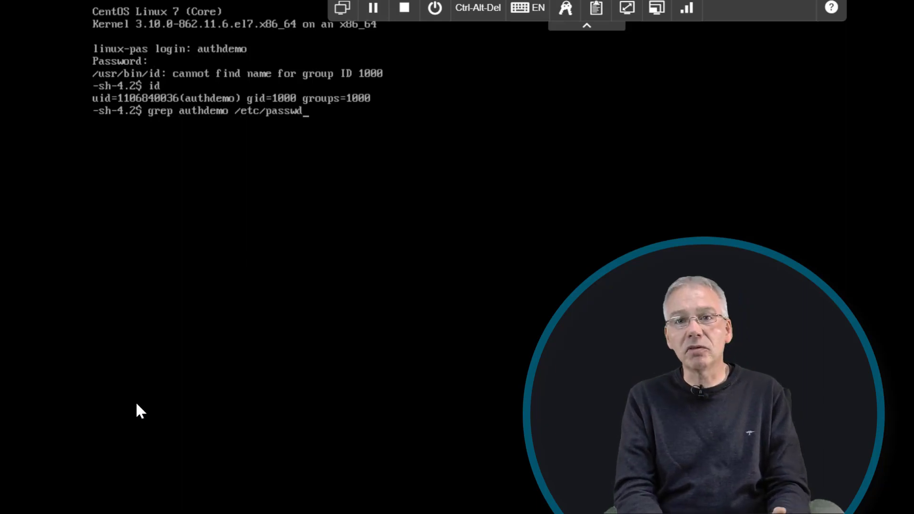
{"action": "key", "text": "Return"}
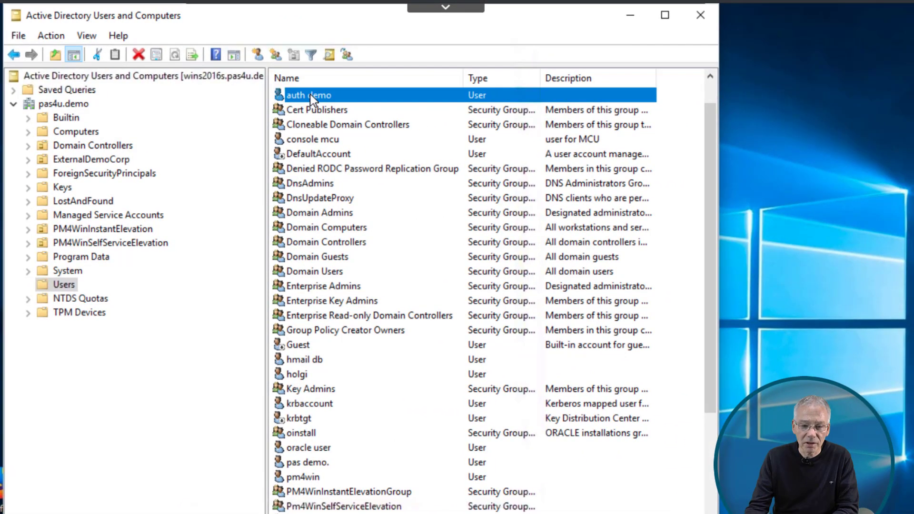
{"action": "double_click", "coordinate": [309, 94]}
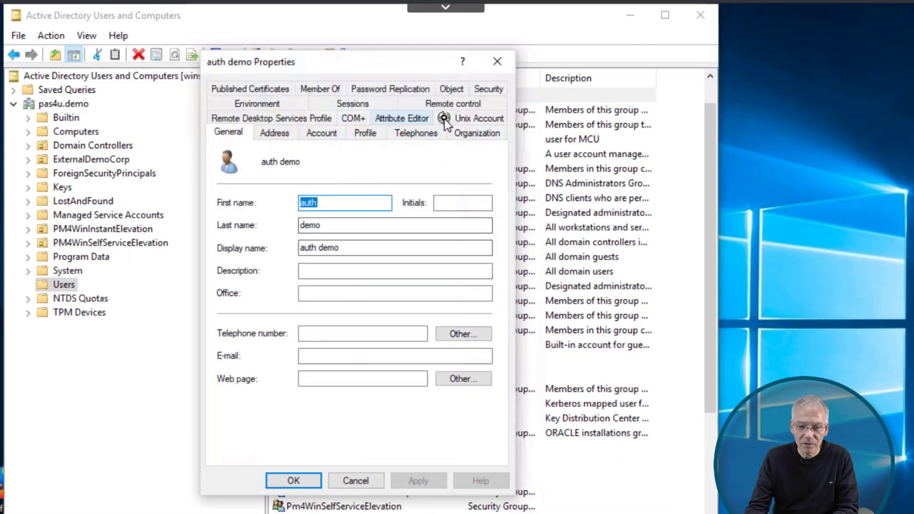
{"action": "left_click", "coordinate": [477, 131]}
{"action": "left_click", "coordinate": [475, 119]}
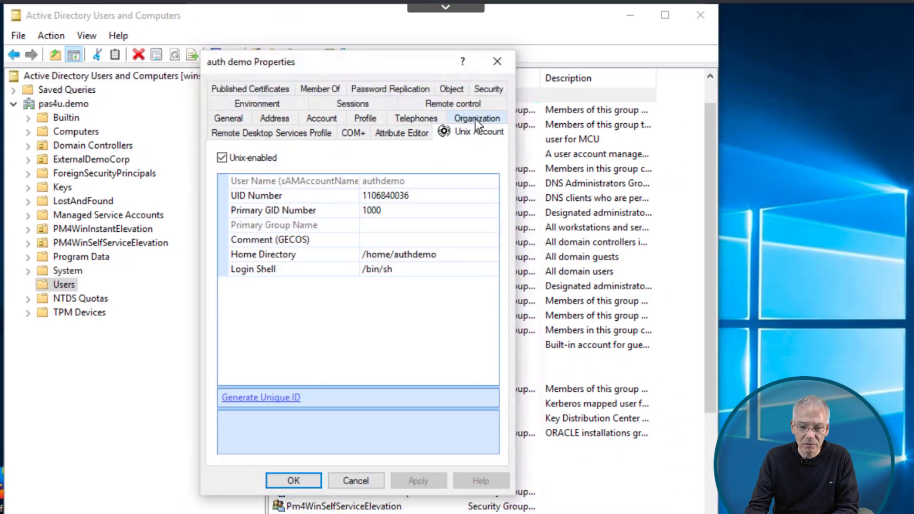
{"action": "left_click", "coordinate": [386, 211]}
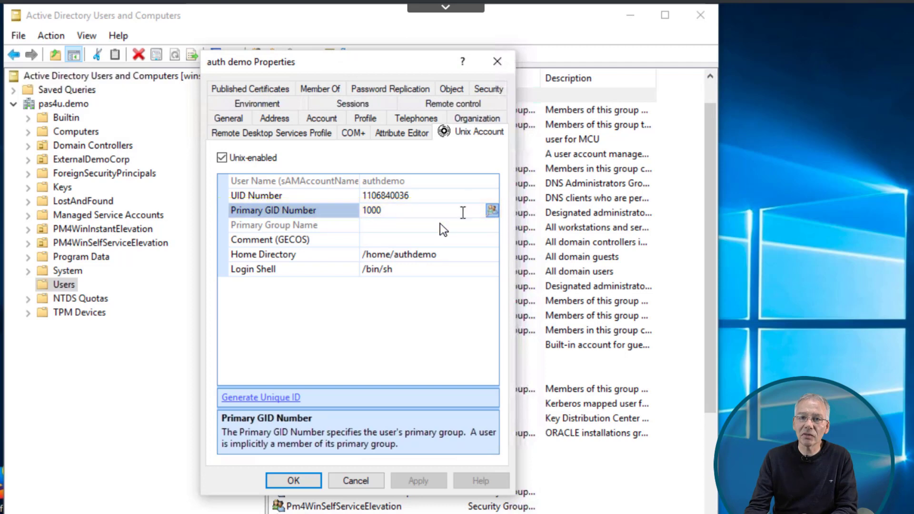
{"action": "left_click", "coordinate": [491, 208]}
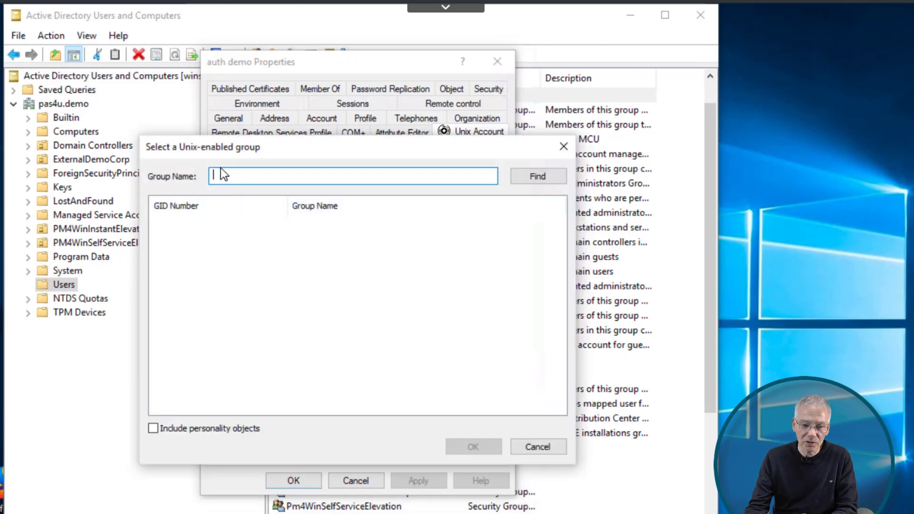
{"action": "left_click", "coordinate": [534, 447]}
{"action": "left_click", "coordinate": [373, 481]}
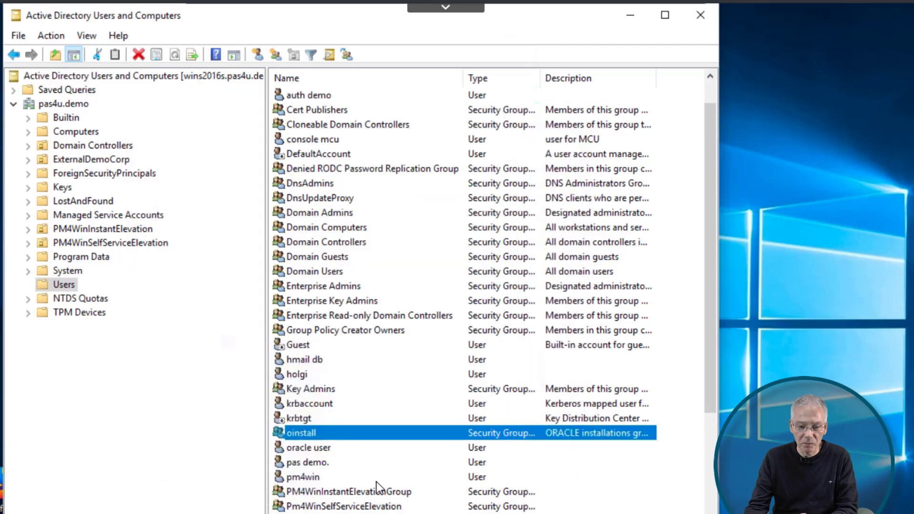
Create a global security group named authservices in the Users container of pas4u.demo.
{"action": "left_click", "coordinate": [158, 416]}
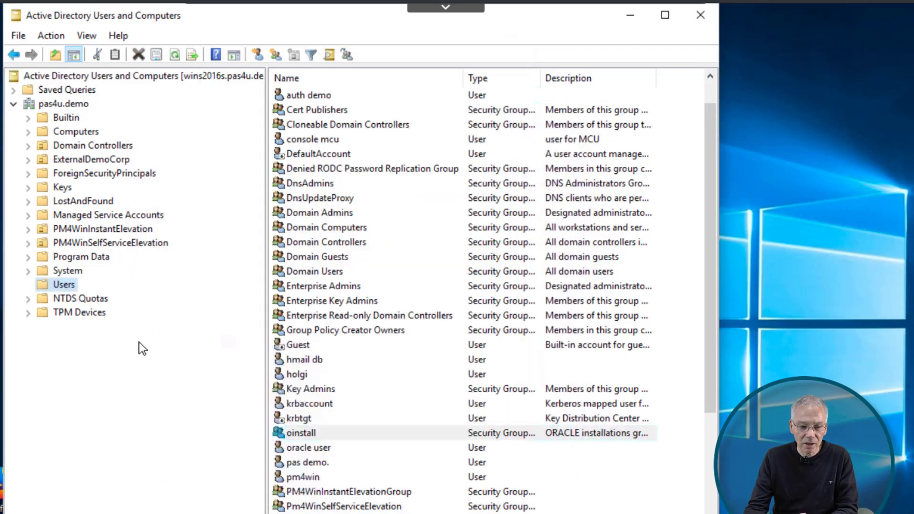
{"action": "right_click", "coordinate": [577, 468]}
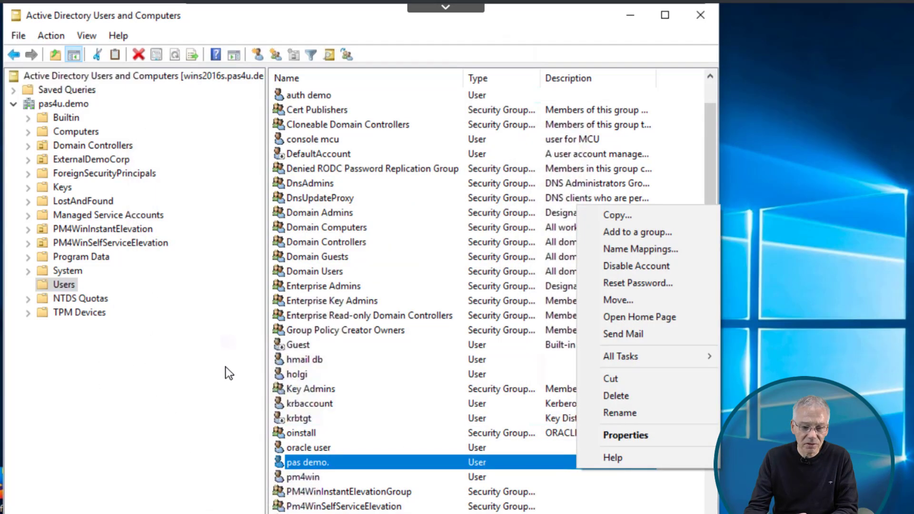
{"action": "left_click", "coordinate": [78, 287]}
{"action": "right_click", "coordinate": [67, 285]}
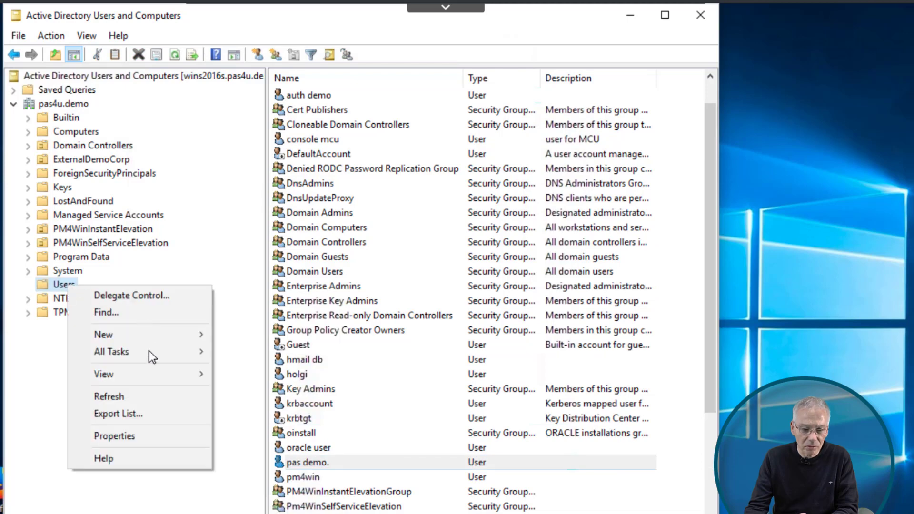
{"action": "mouse_move", "coordinate": [150, 335]}
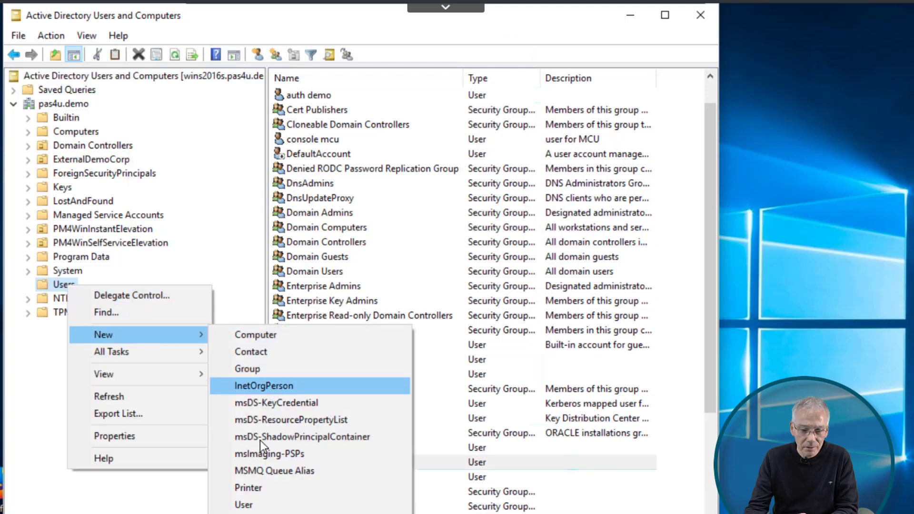
{"action": "left_click", "coordinate": [248, 369]}
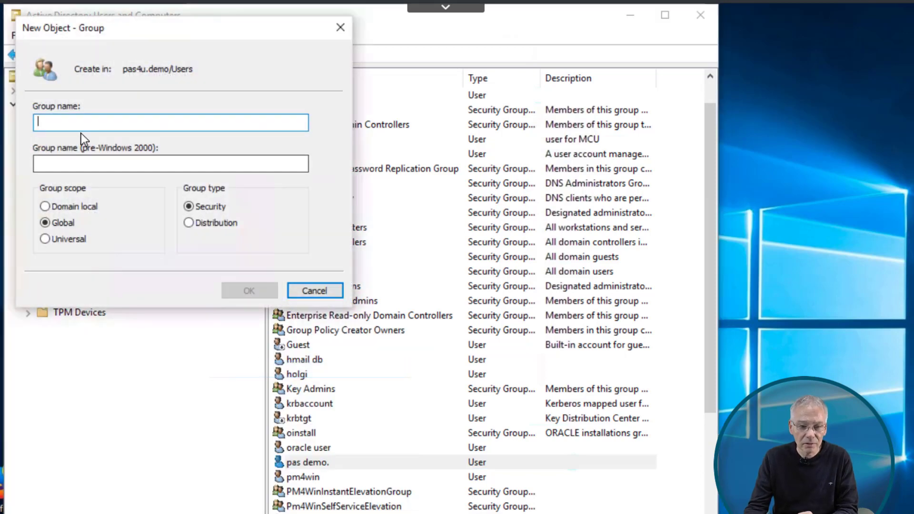
{"action": "type", "text": "au"}
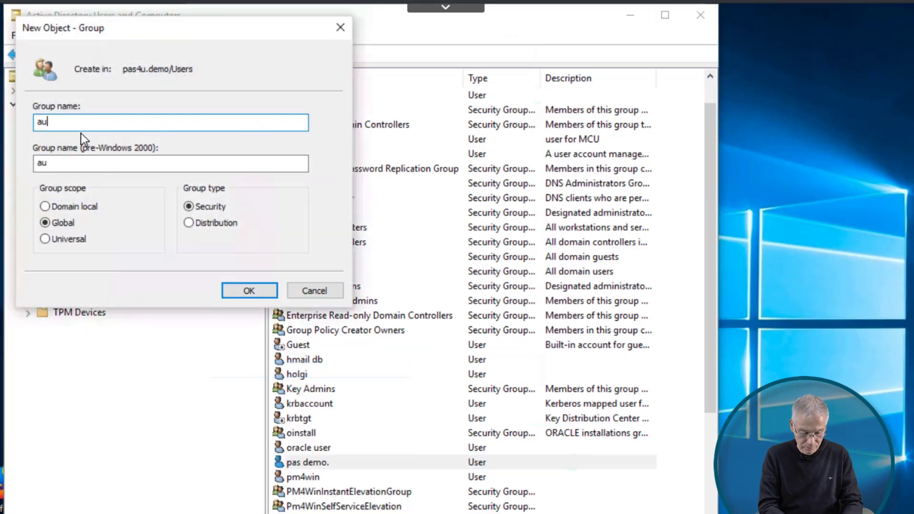
{"action": "type", "text": "thservices"}
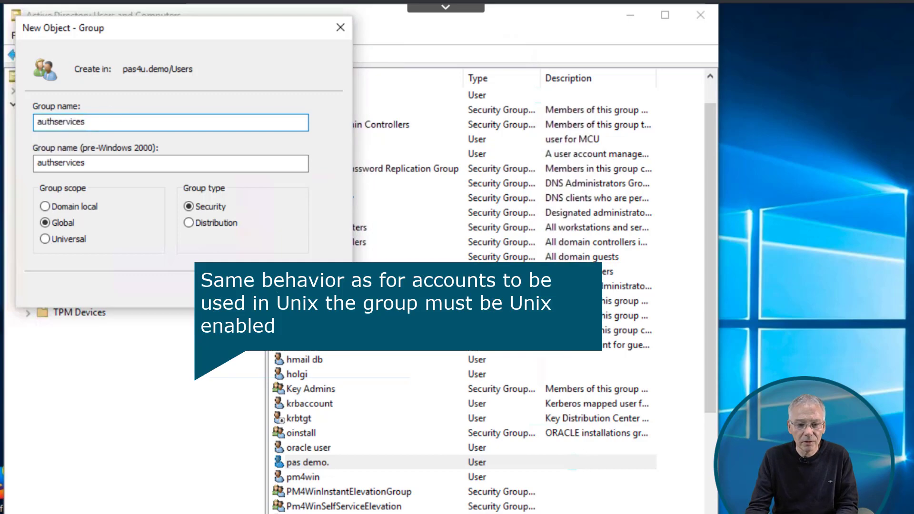
{"action": "left_click", "coordinate": [248, 290]}
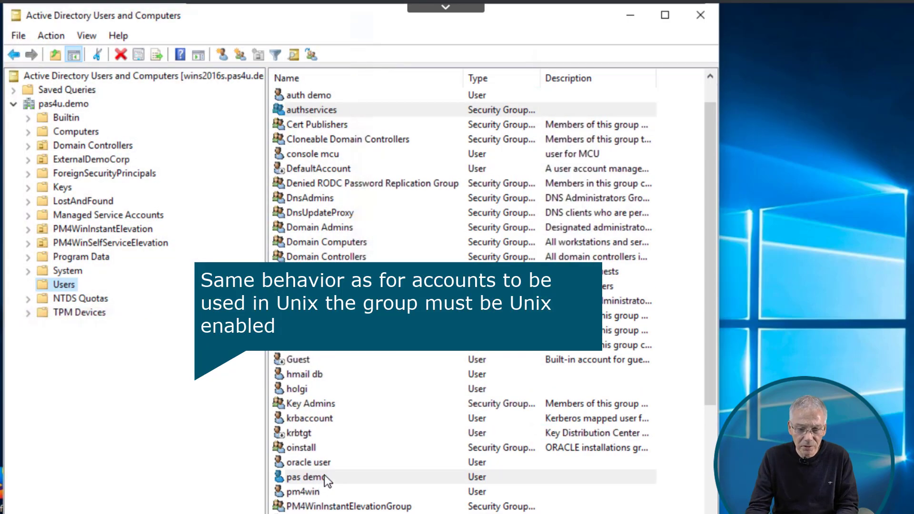
Unix-enable the authservices group with the automatically generated GID number, apply the change and close its properties.
{"action": "double_click", "coordinate": [328, 113]}
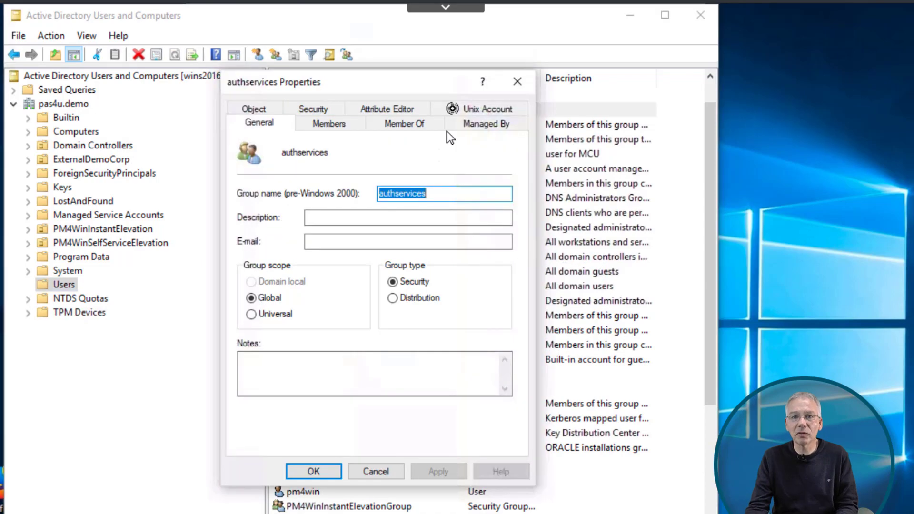
{"action": "left_click", "coordinate": [473, 110]}
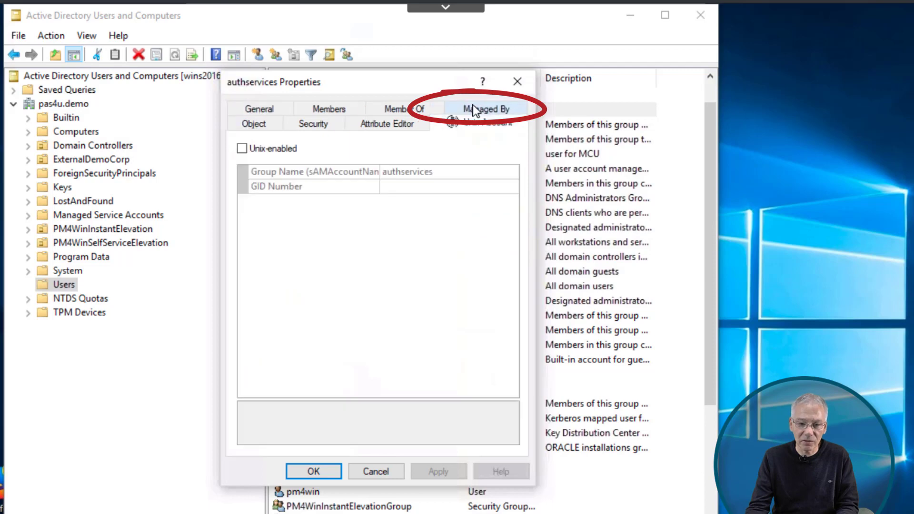
{"action": "left_click", "coordinate": [246, 150]}
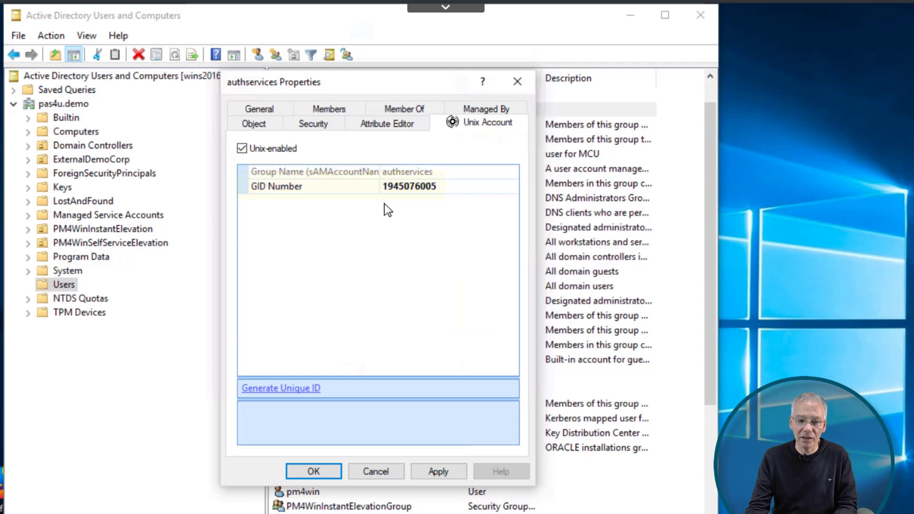
{"action": "left_click", "coordinate": [445, 470]}
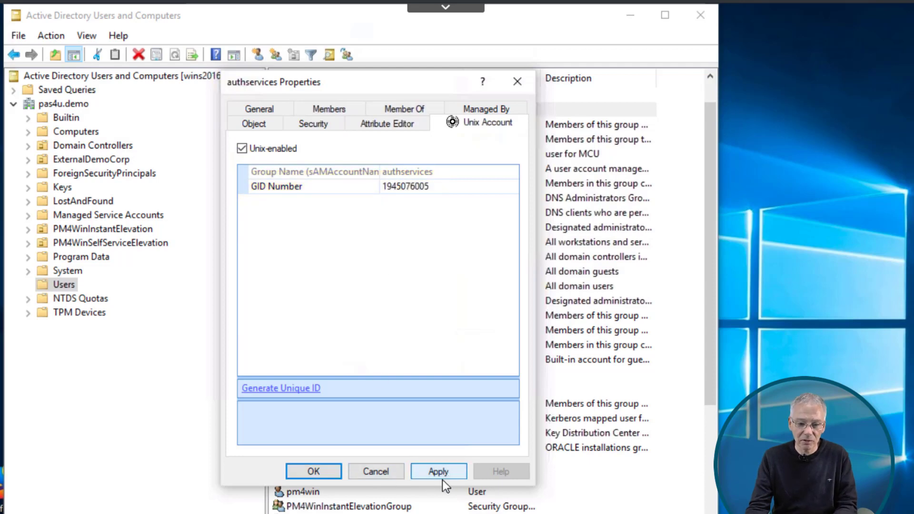
{"action": "left_click", "coordinate": [313, 471]}
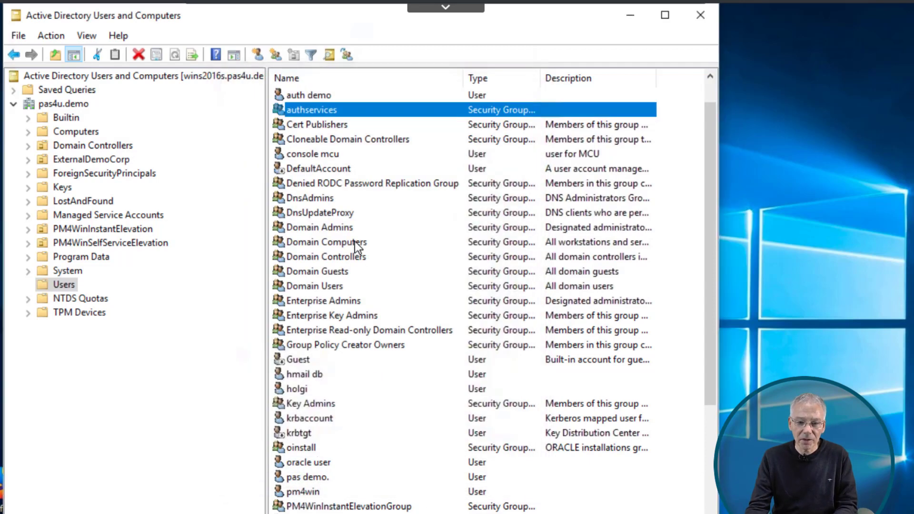
Set the auth demo user's primary GID number to the authservices group, searching Unix-enabled groups for auth, and save the change.
{"action": "double_click", "coordinate": [310, 98]}
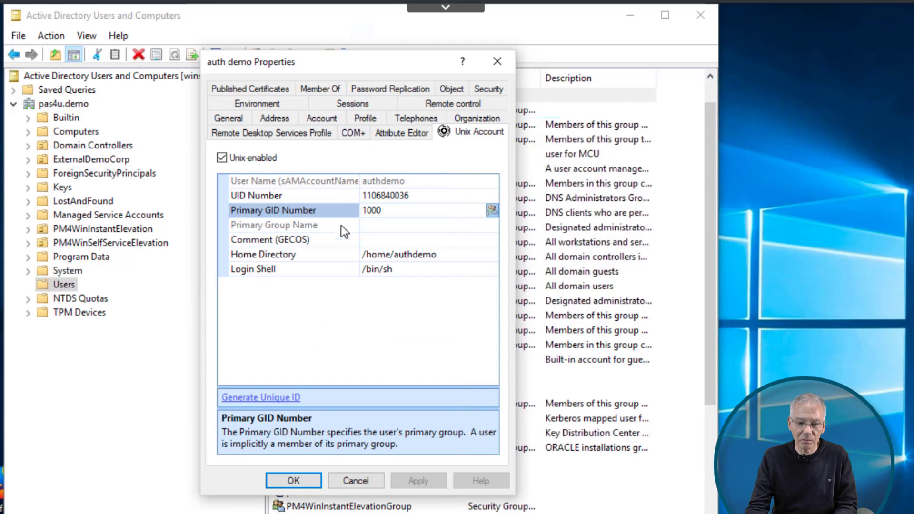
{"action": "left_click", "coordinate": [490, 210]}
{"action": "type", "text": "au"}
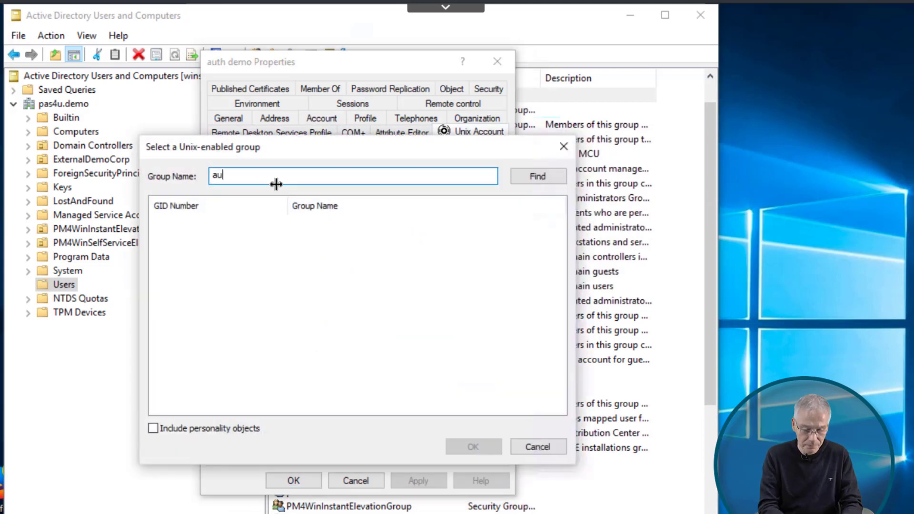
{"action": "type", "text": "th"}
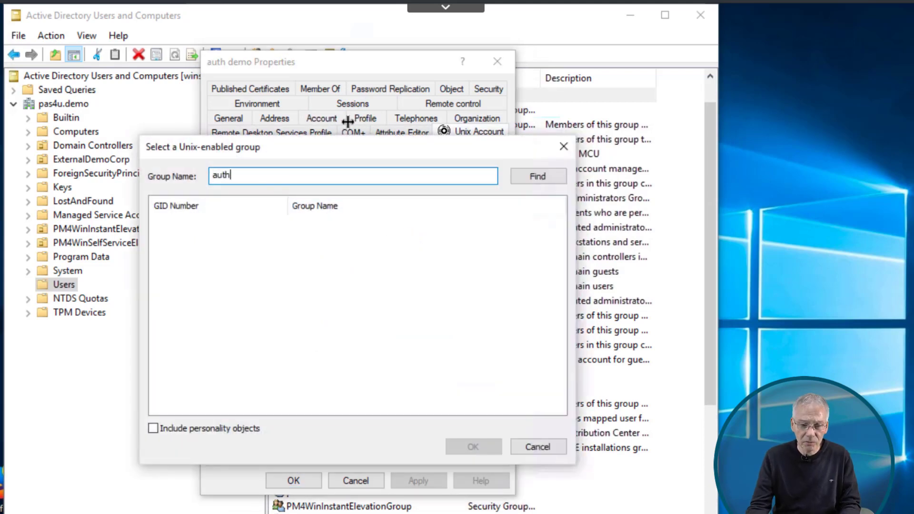
{"action": "left_click", "coordinate": [519, 176]}
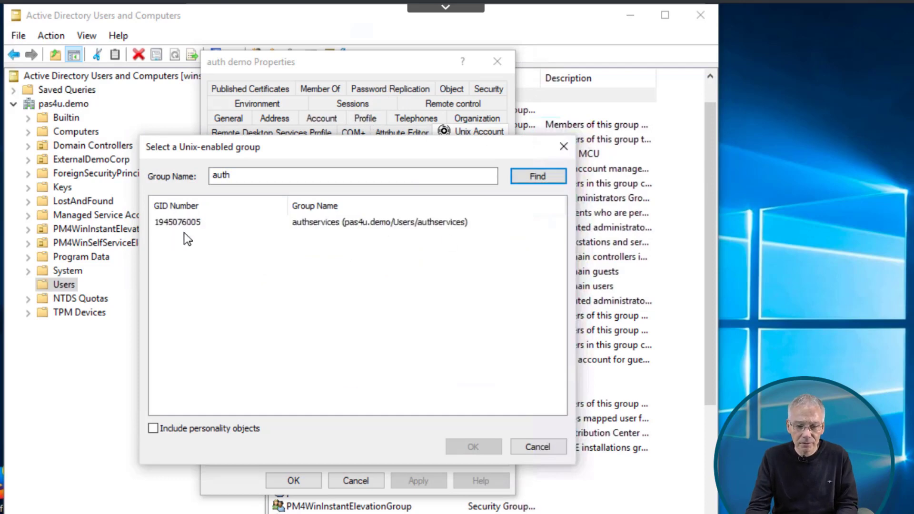
{"action": "left_click", "coordinate": [179, 221]}
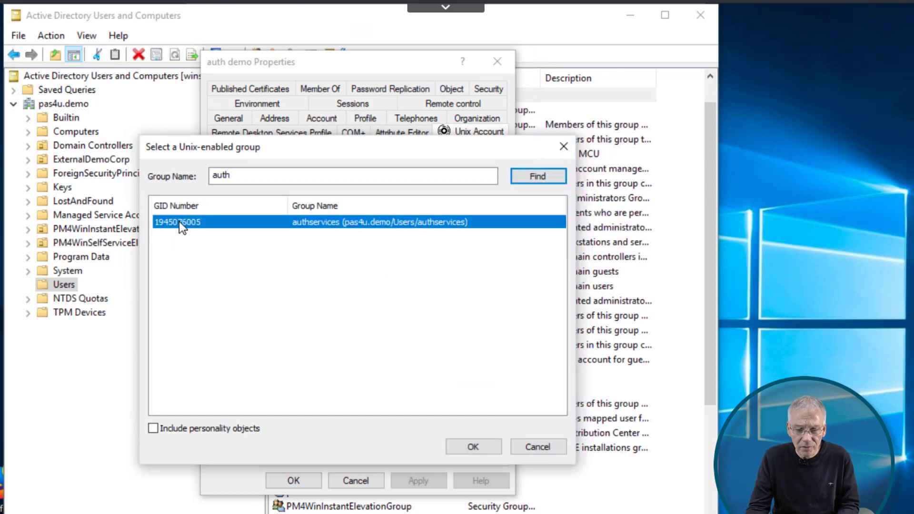
{"action": "left_click", "coordinate": [471, 446]}
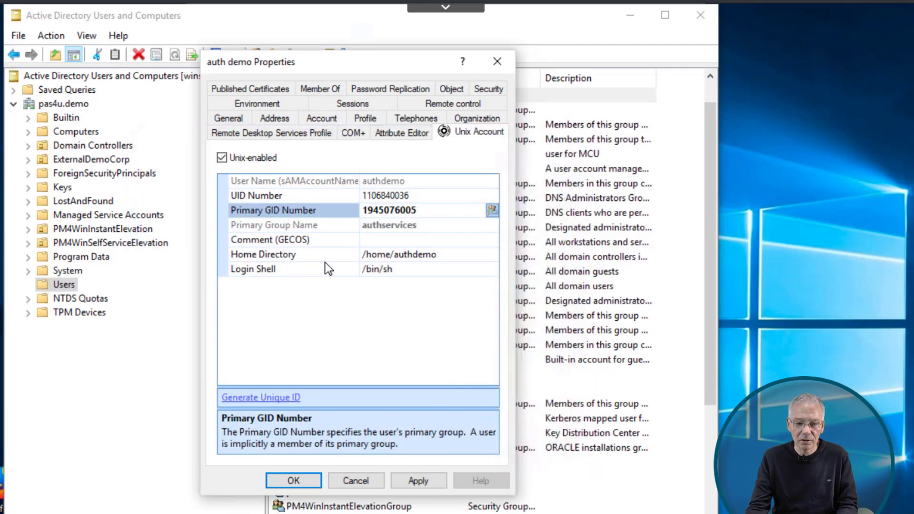
{"action": "left_click", "coordinate": [417, 481]}
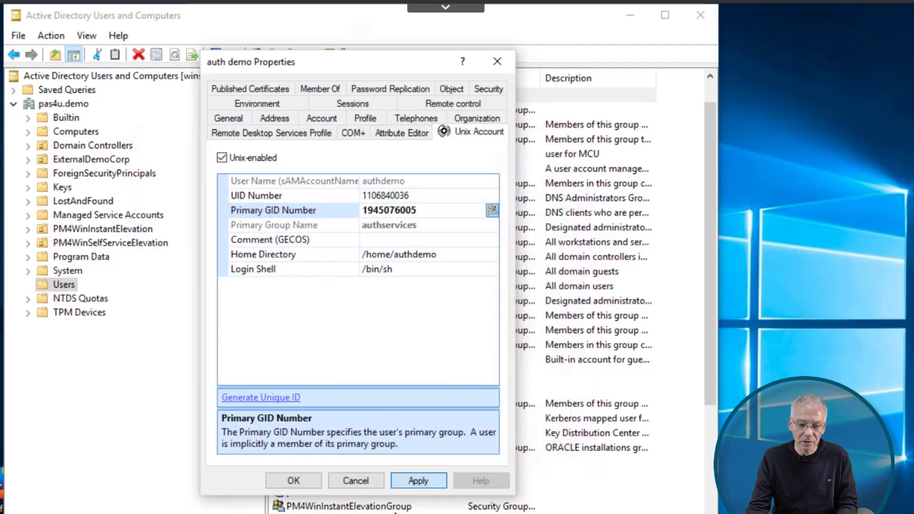
{"action": "left_click", "coordinate": [302, 483]}
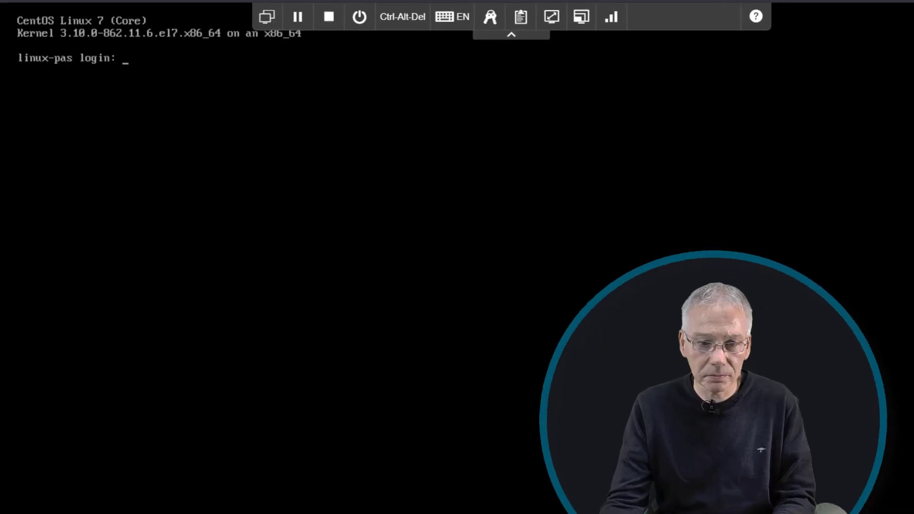
Log in to the linux-pas console as authdemo with the account password and show the account's user and group IDs with id.
{"action": "type", "text": "au"}
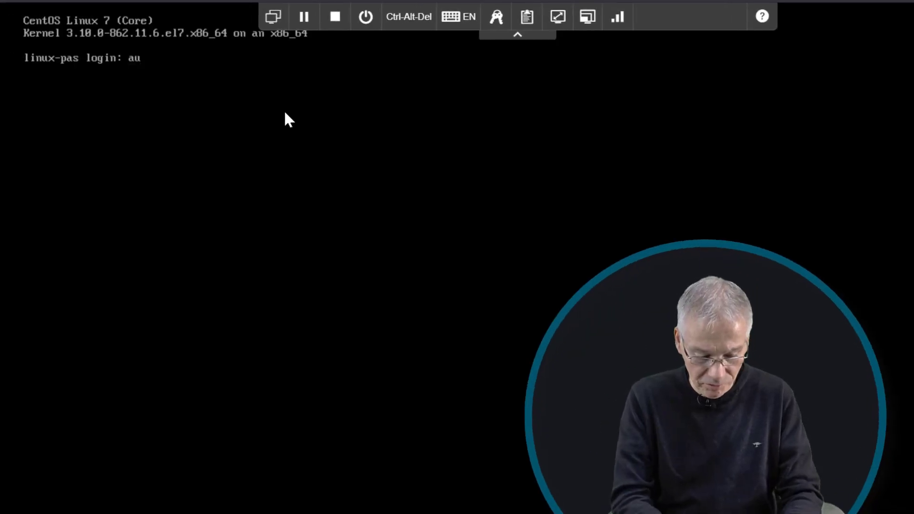
{"action": "type", "text": "thdemo"}
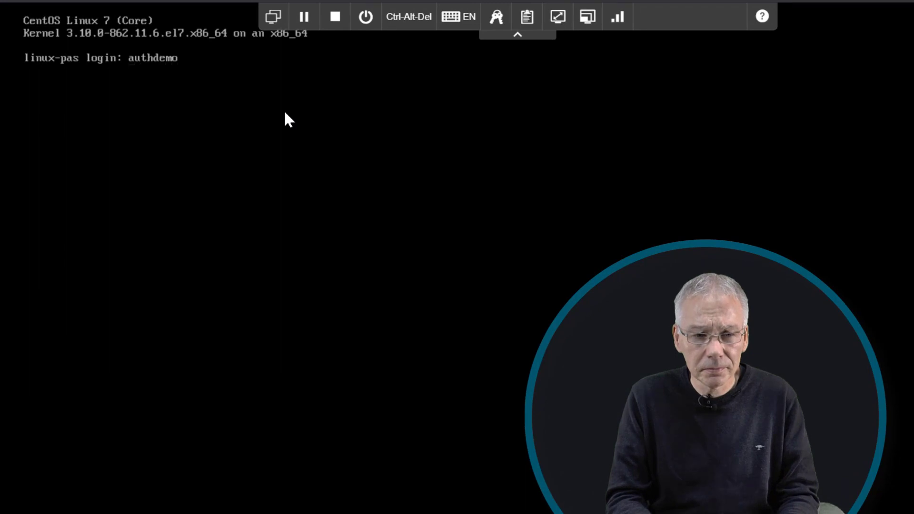
{"action": "key", "text": "Return"}
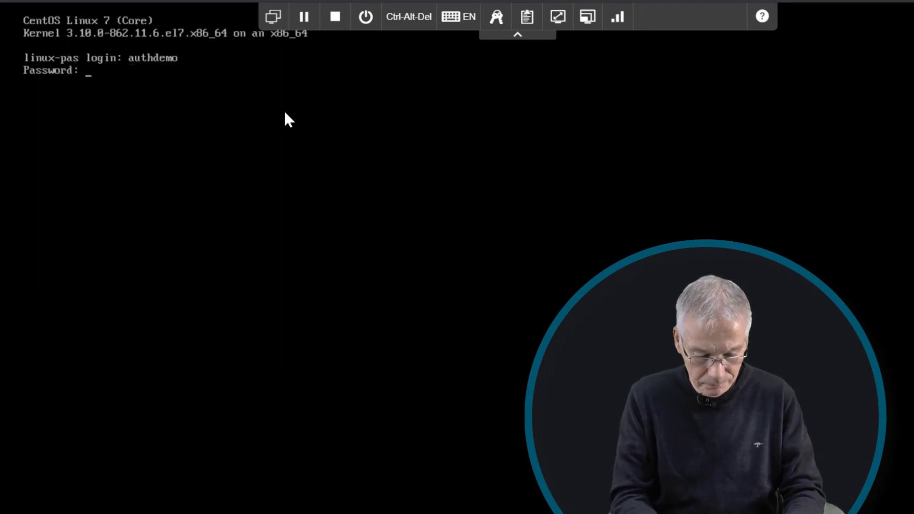
{"action": "key", "text": "Return"}
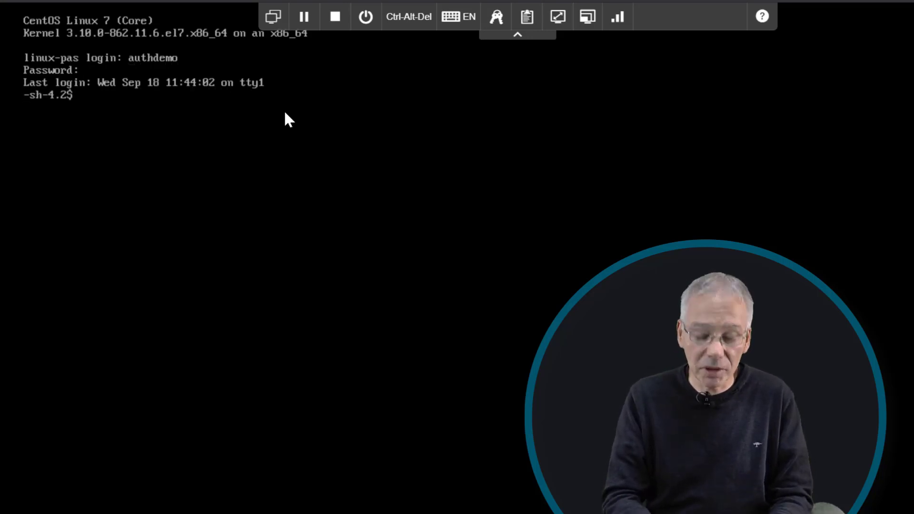
{"action": "type", "text": "id"}
{"action": "key", "text": "Return"}
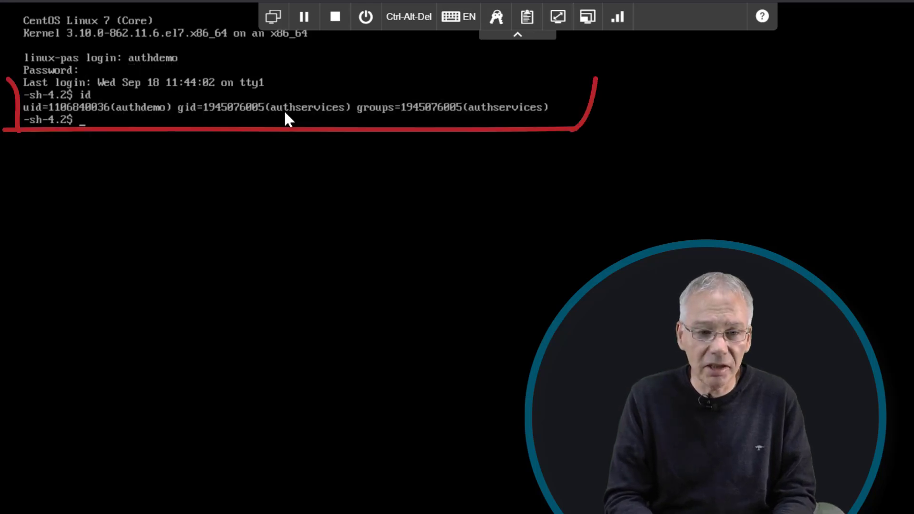